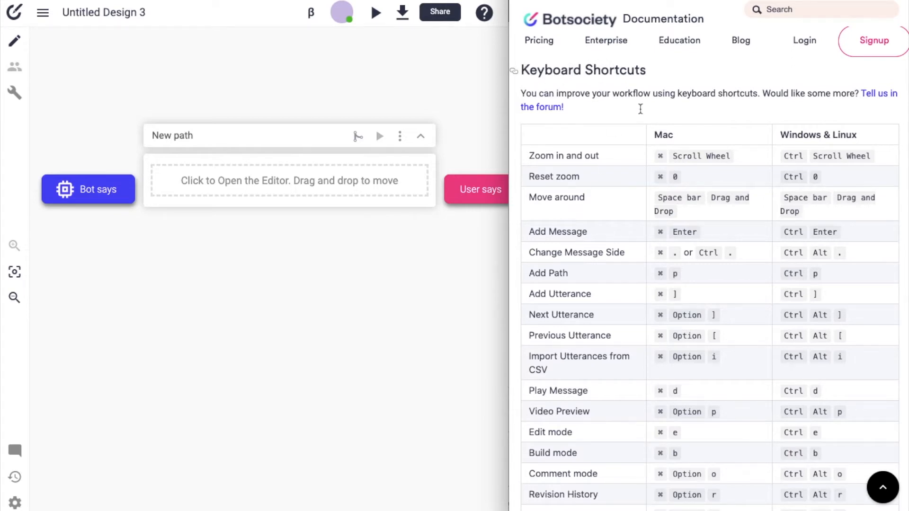
Look over the keyboard shortcuts documentation, and widen the design workspace to cover the whole screen.
click(485, 13)
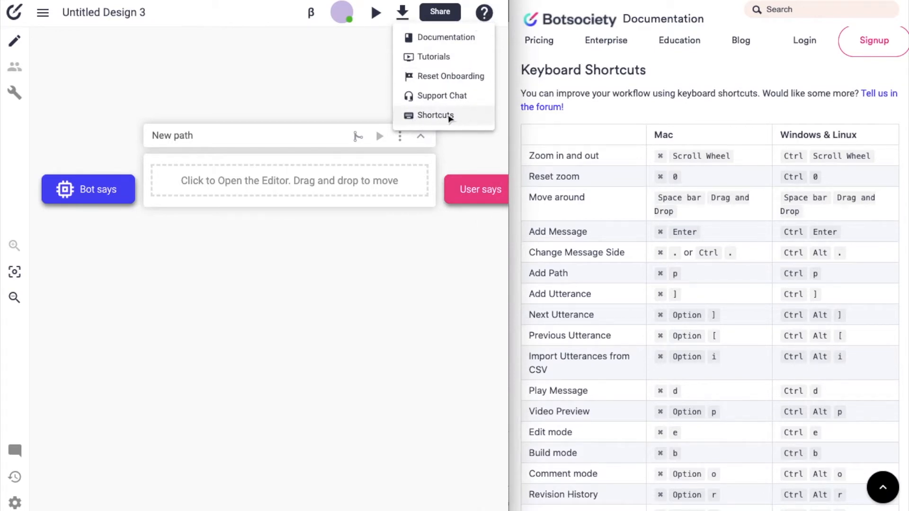
click(320, 96)
scroll(706, 119, down, 1)
scroll(707, 118, up, 1)
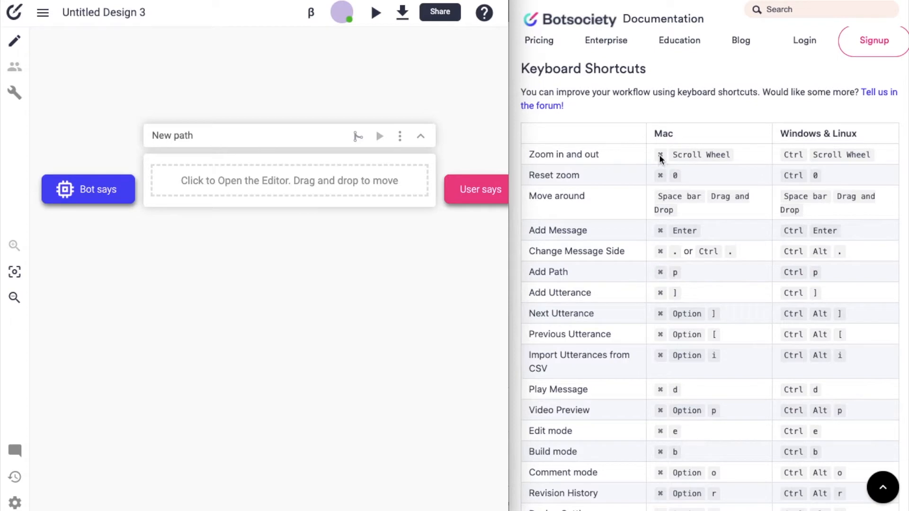
scroll(746, 416, down, 3)
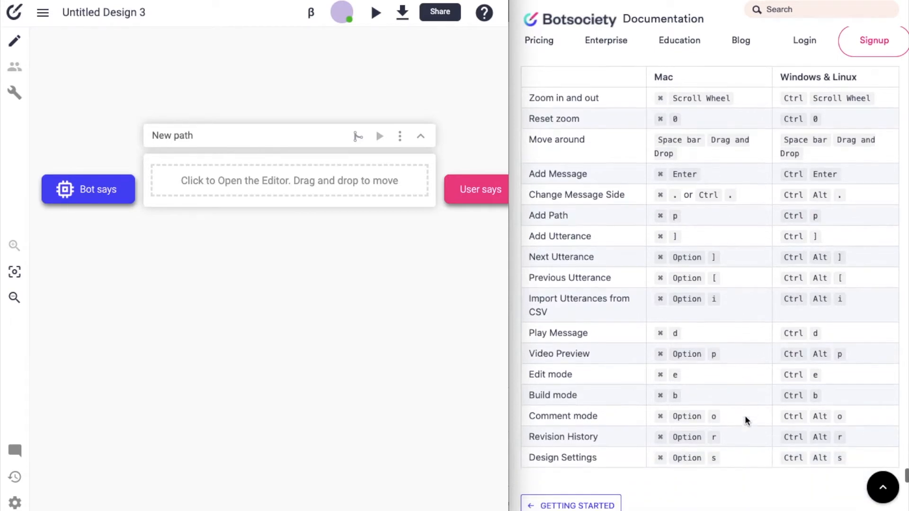
scroll(745, 415, up, 2)
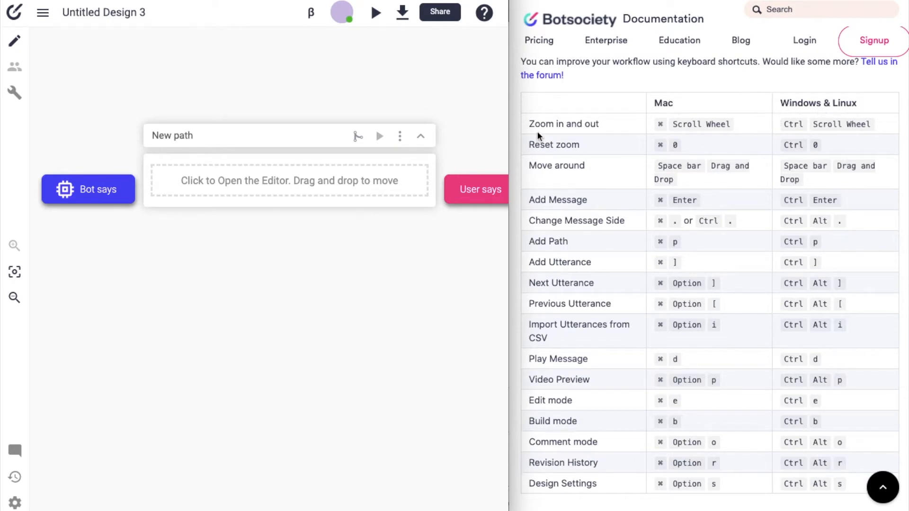
drag(509, 59, 906, 49)
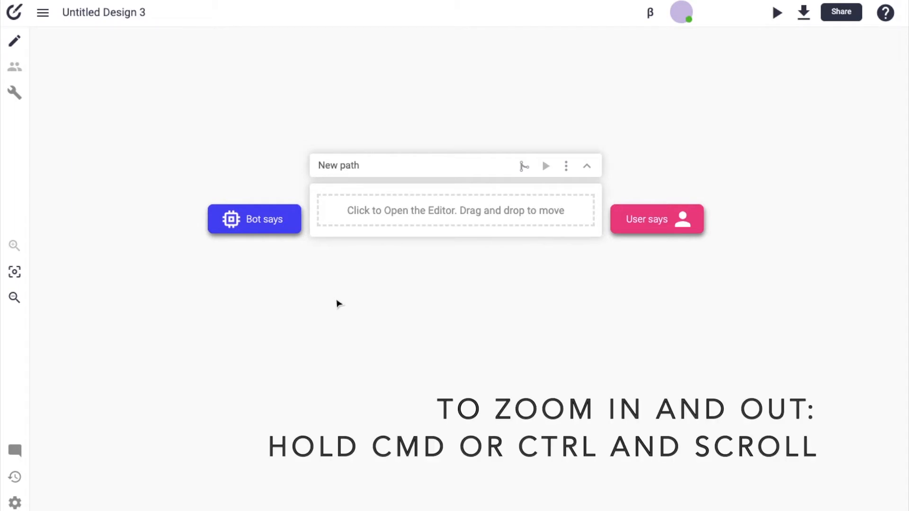
Zoom the canvas in and out around the empty path, and reset the zoom to its default level.
scroll(345, 304, down, 2)
scroll(346, 304, up, 2)
scroll(346, 307, down, 4)
scroll(346, 307, up, 2)
scroll(346, 307, up, 2)
scroll(347, 306, down, 1)
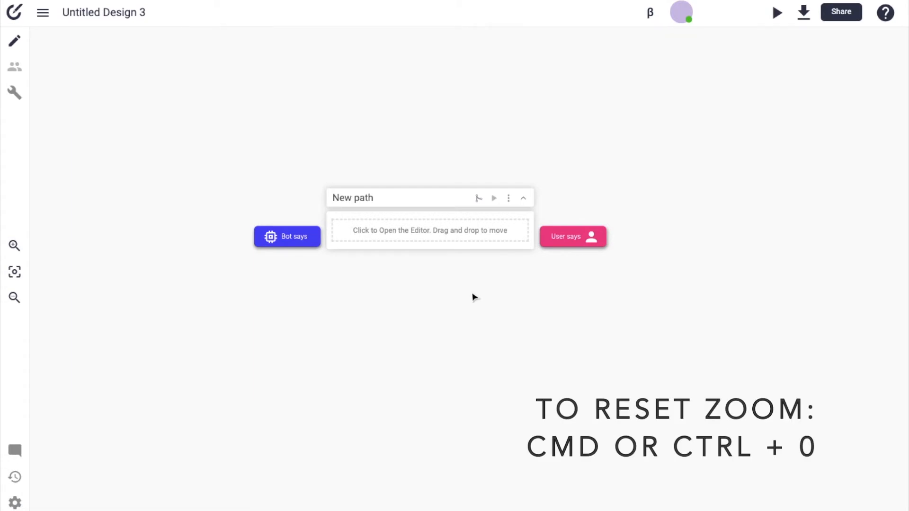
key(ctrl+0)
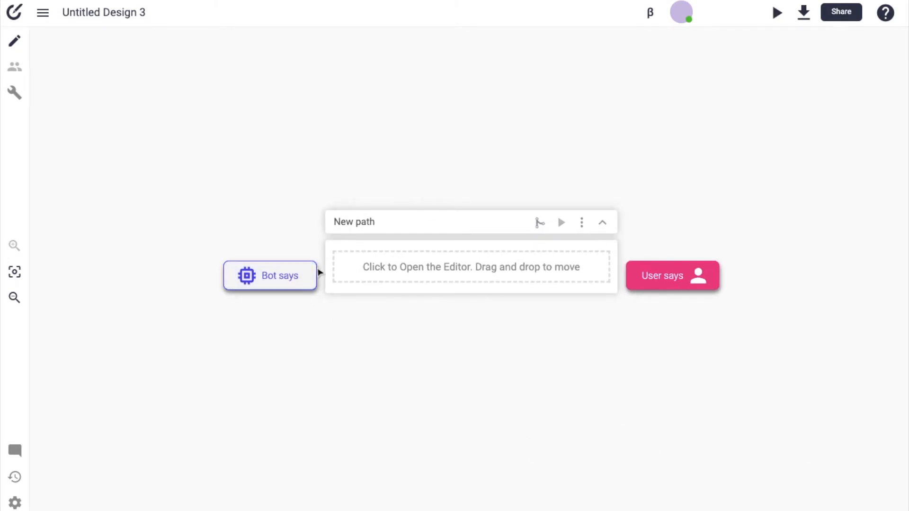
Pan the canvas slightly so the empty path sits higher in the view.
click(312, 275)
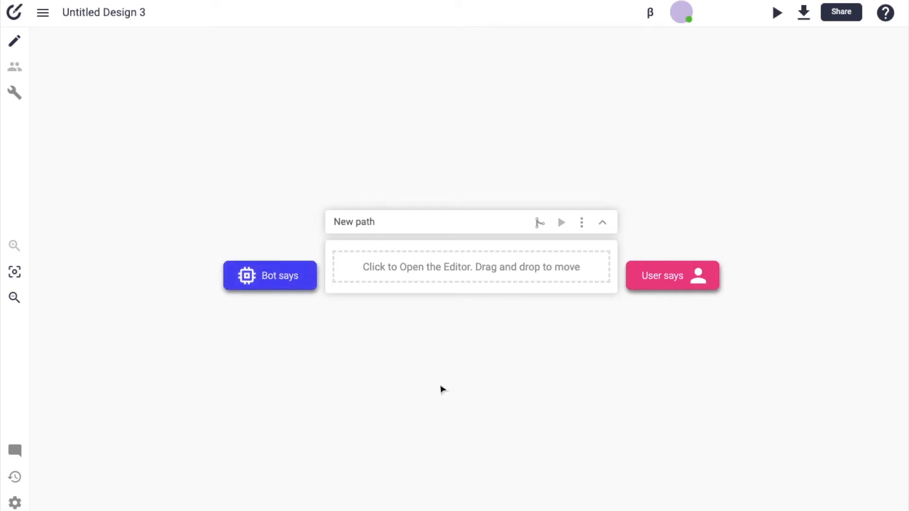
key(space)
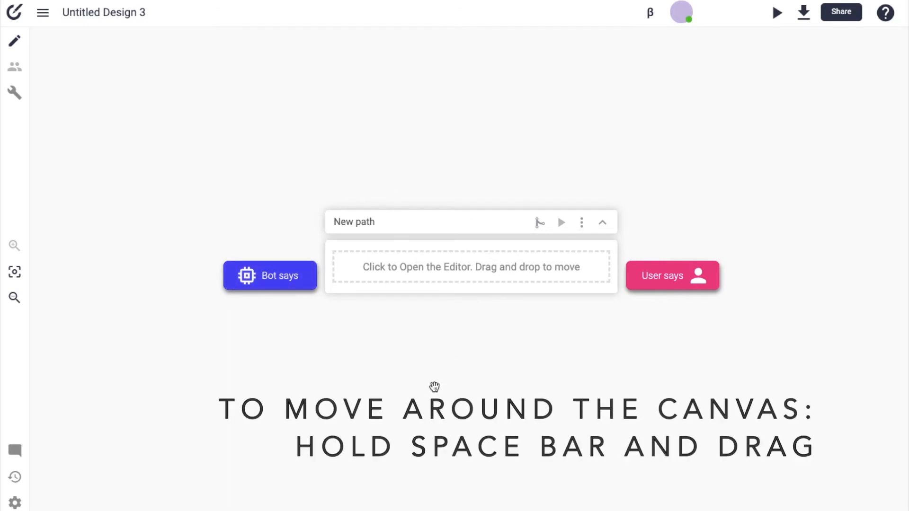
drag(426, 393, 413, 347)
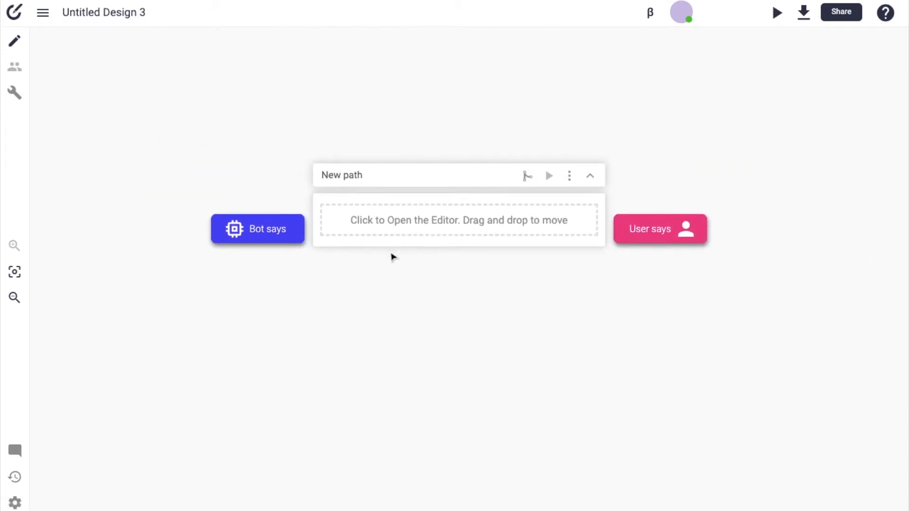
Add a simple text bot message reading "Hello" to the empty path.
click(267, 240)
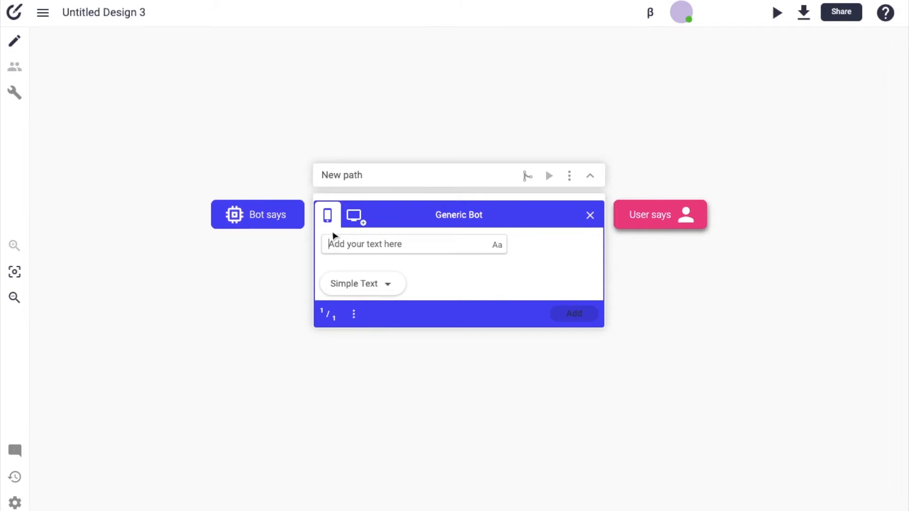
text(Hello)
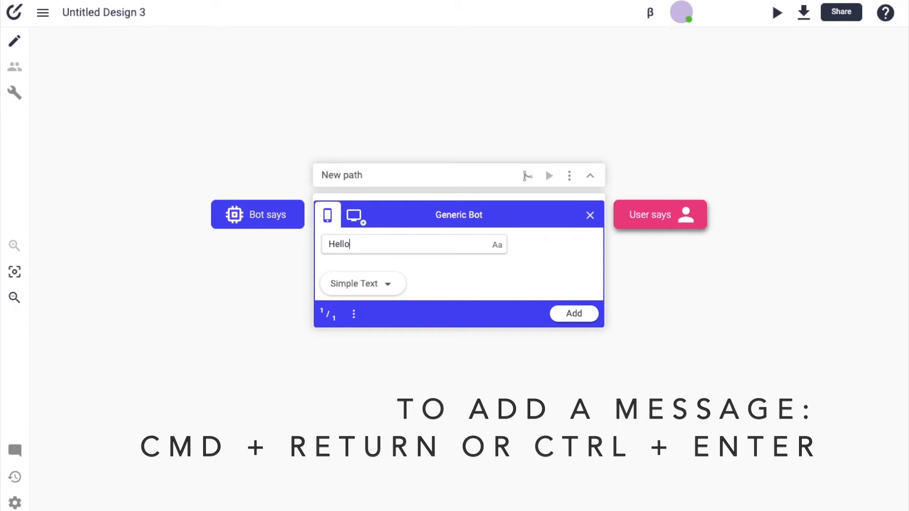
key(ctrl+Return)
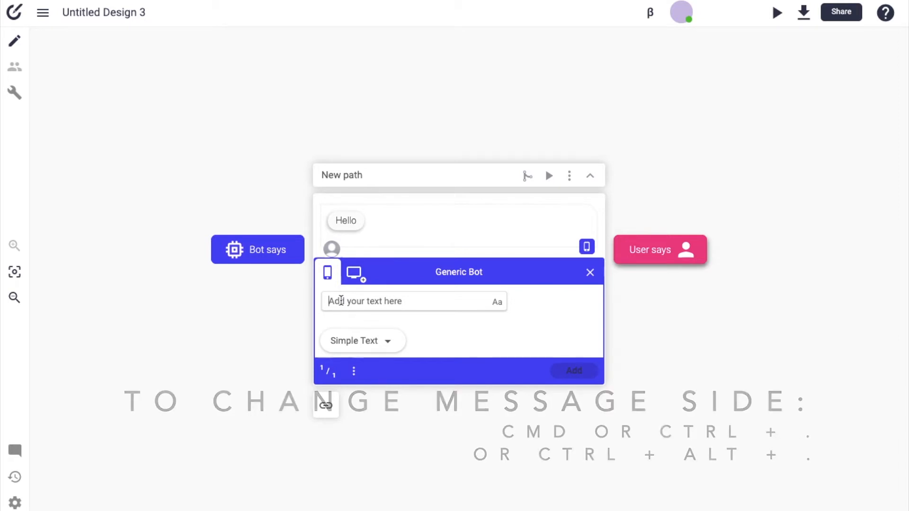
Switch the new message to the user side and enter "Hi" with "Hello" as a second utterance.
key(ctrl+period)
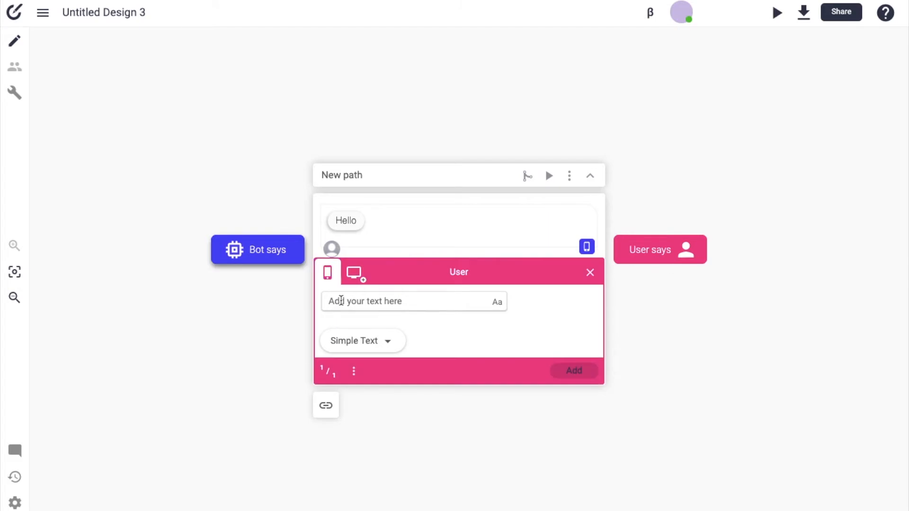
text(Hi)
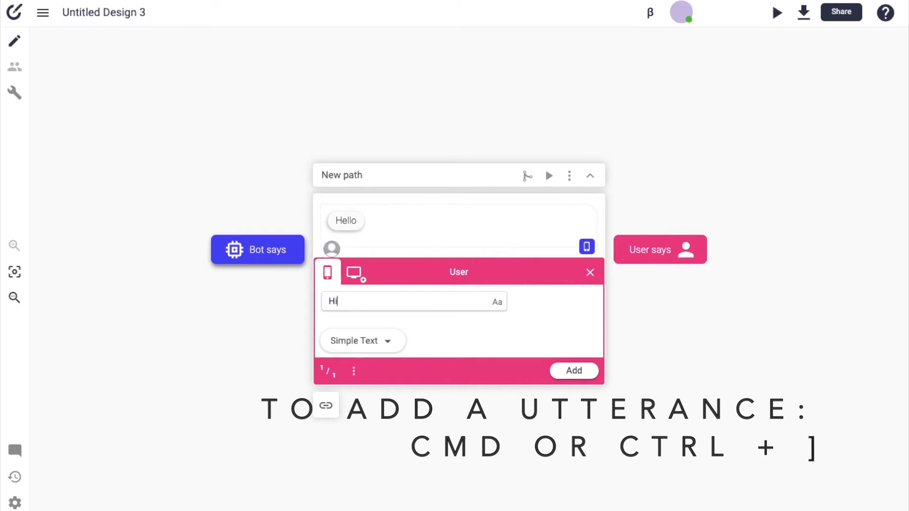
key(ctrl+bracketright)
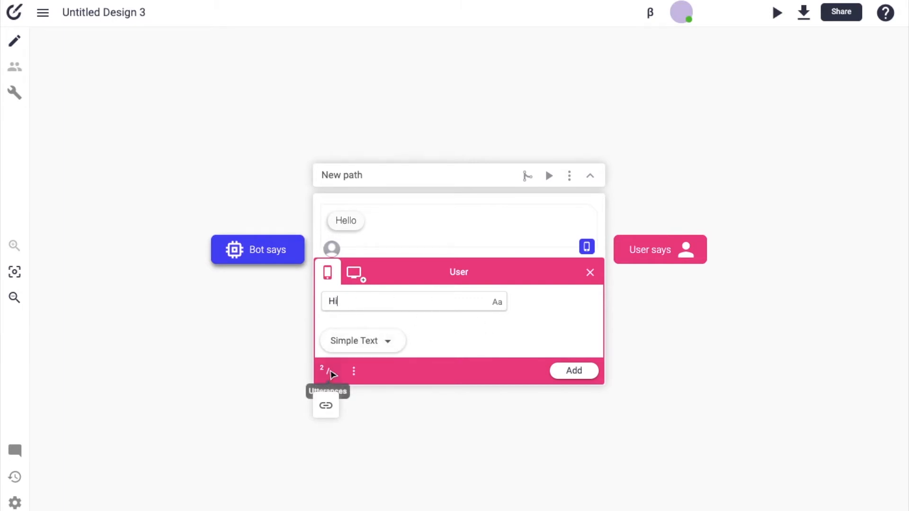
key(BackSpace)
text(ello)
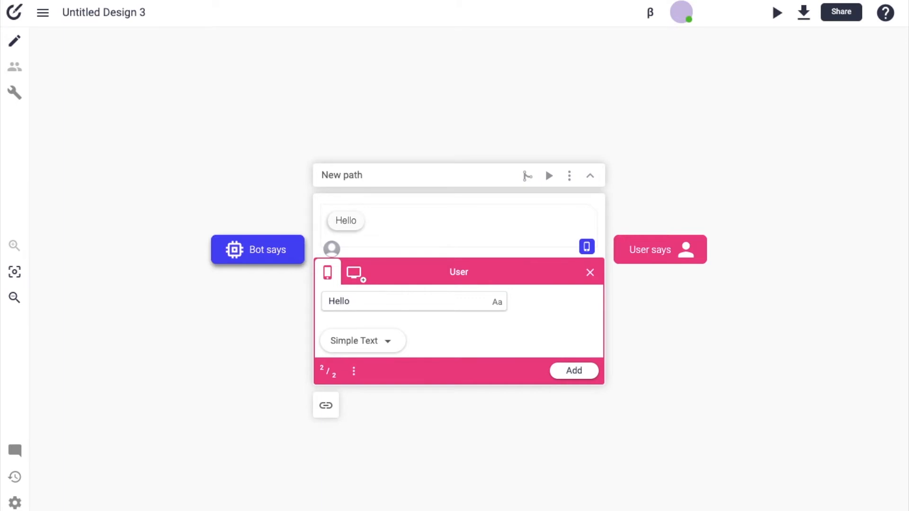
Create a third utterance "Good morning" for the user message and add the message to the path.
key(Return)
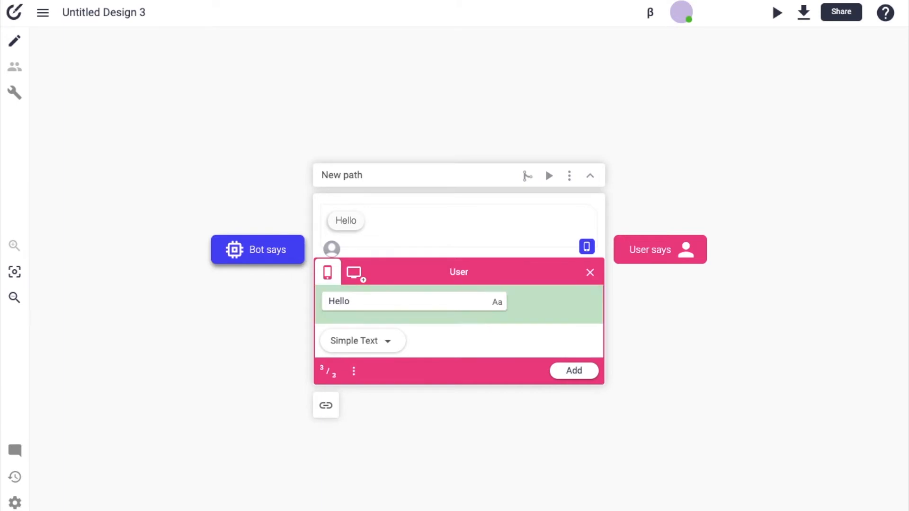
key(BackSpace)
key(BackSpace)
key(BackSpace)
key(BackSpace)
key(BackSpace)
text(Good morni)
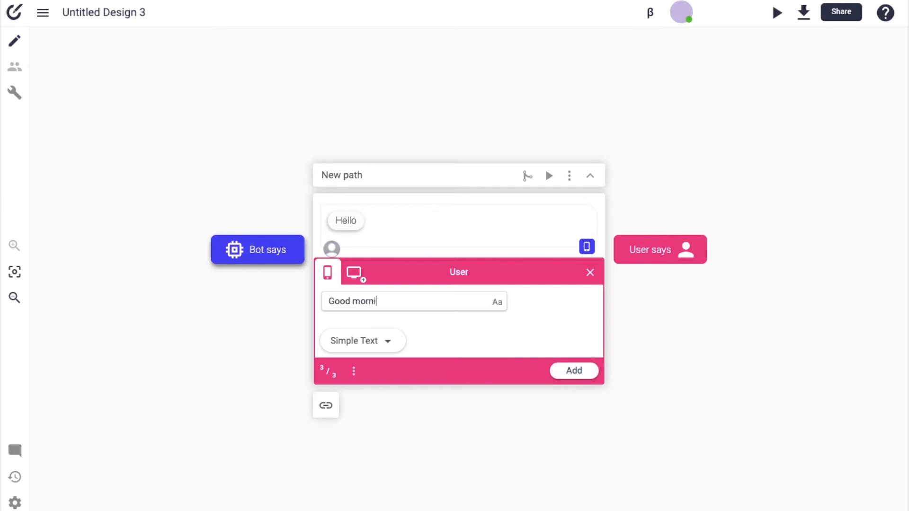
text(ng)
key(Return)
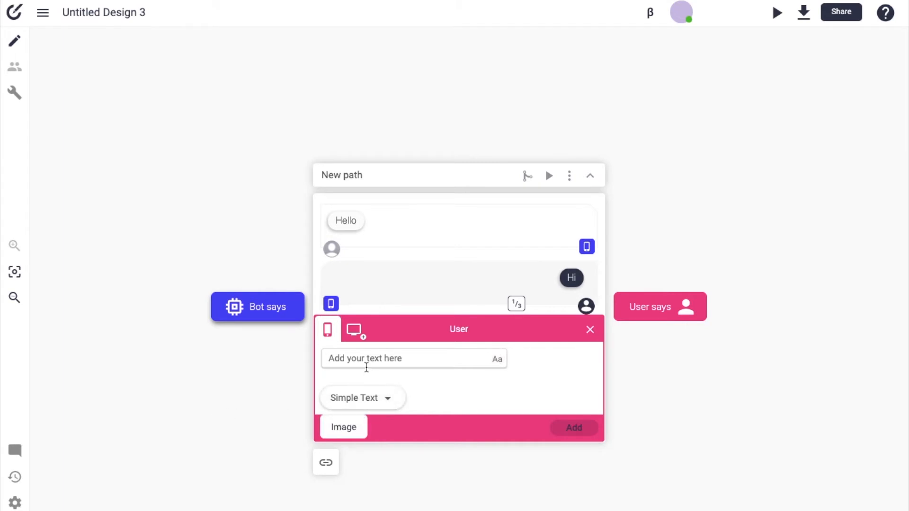
Place a new path on the canvas beside the first one and open its user message editor.
click(371, 361)
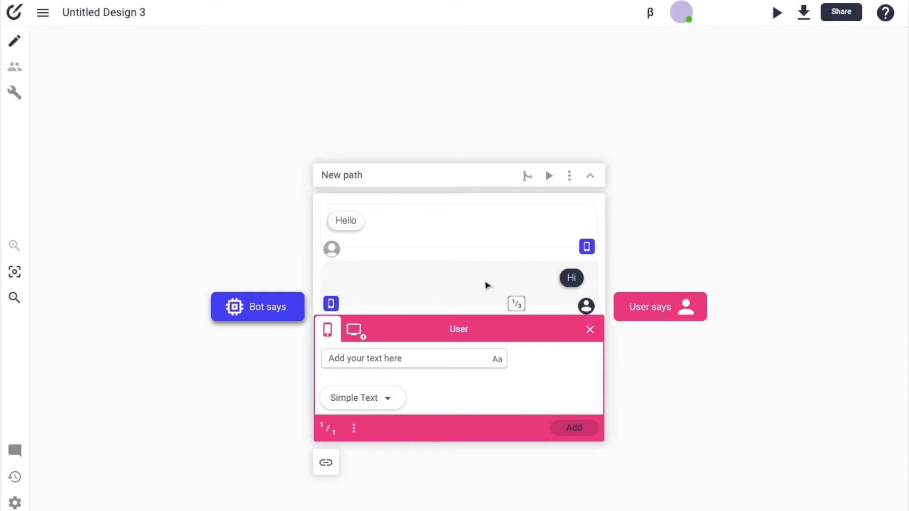
drag(488, 286, 693, 239)
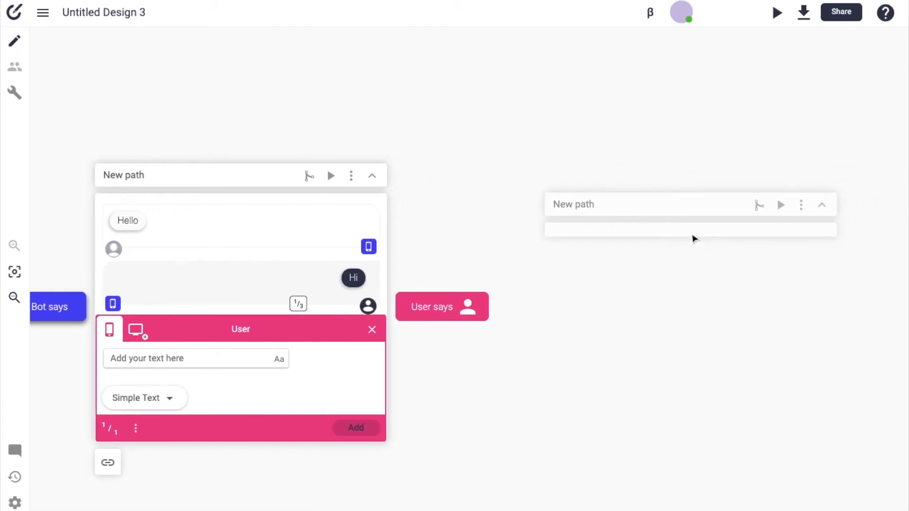
mouse_move(693, 239)
mouse_down()
mouse_move(491, 301)
mouse_move(425, 255)
mouse_move(674, 233)
mouse_move(684, 243)
mouse_up()
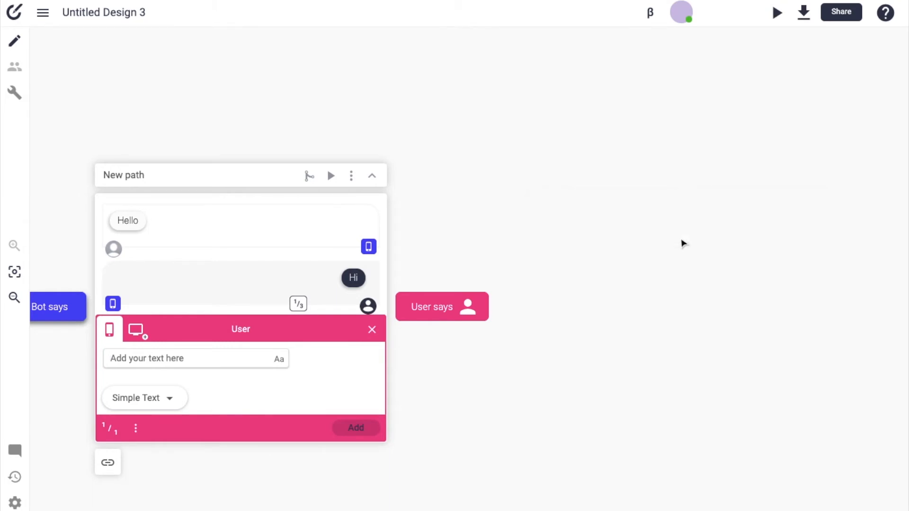
click(681, 238)
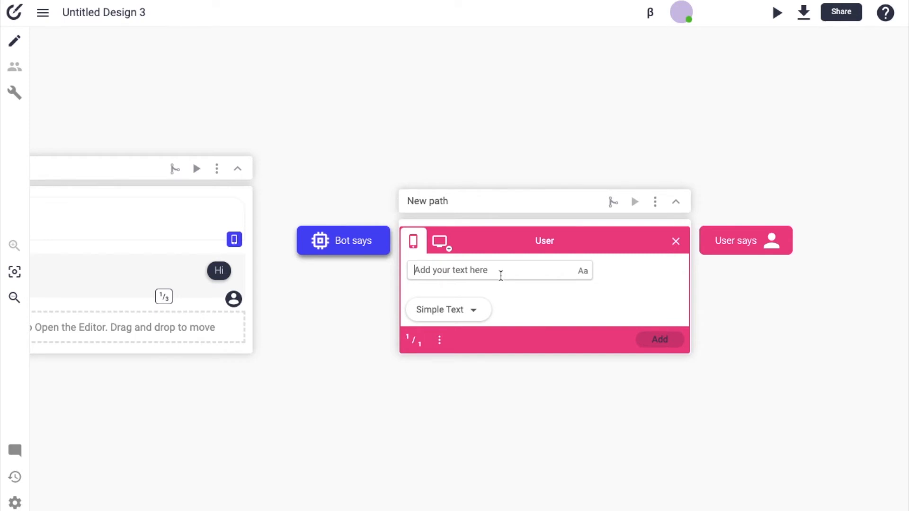
Enter "I am the user" as the first utterance of the second path's user message.
text(N)
key(BackSpace)
text(I am the user)
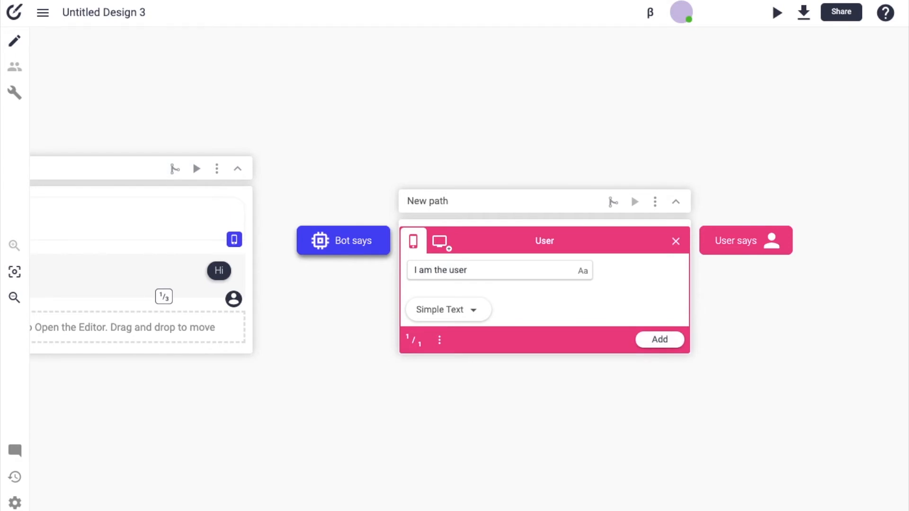
Add a second utterance to the user message that replaces "the user" with a person's first name.
key(Return)
key(BackSpace)
key(BackSpace)
key(BackSpace)
key(BackSpace)
key(BackSpace)
key(BackSpace)
key(BackSpace)
key(BackSpace)
key(BackSpace)
text(Mobnika)
key(BackSpace)
key(BackSpace)
key(BackSpace)
key(BackSpace)
key(BackSpace)
text(nika)
Add a third utterance "I am a customer" to the user message.
key(Return)
key(ctrl+BackSpace)
text(a customer)
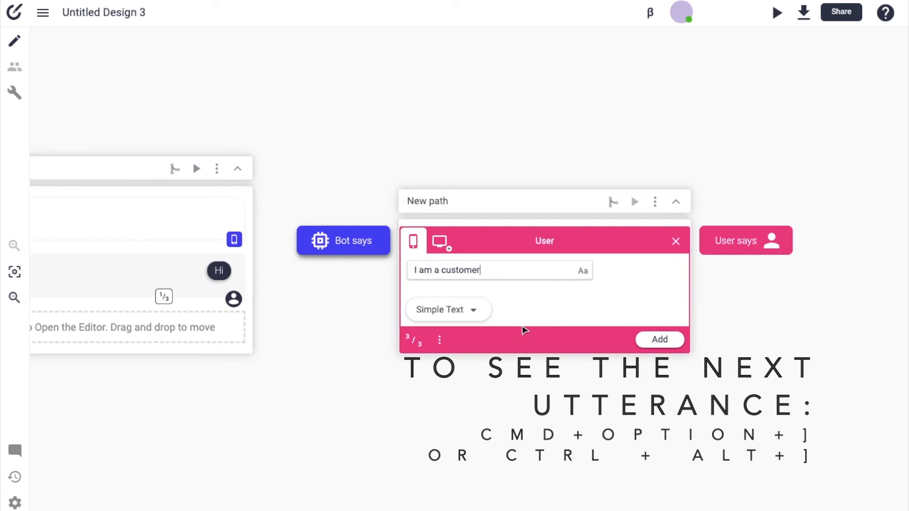
Cycle through the user message's utterances with the next and previous utterance commands.
key(ctrl+alt+bracketright)
key(ctrl+alt+bracketright)
key(ctrl+alt+bracketright)
key(ctrl+alt+bracketright)
key(ctrl+alt+bracketright)
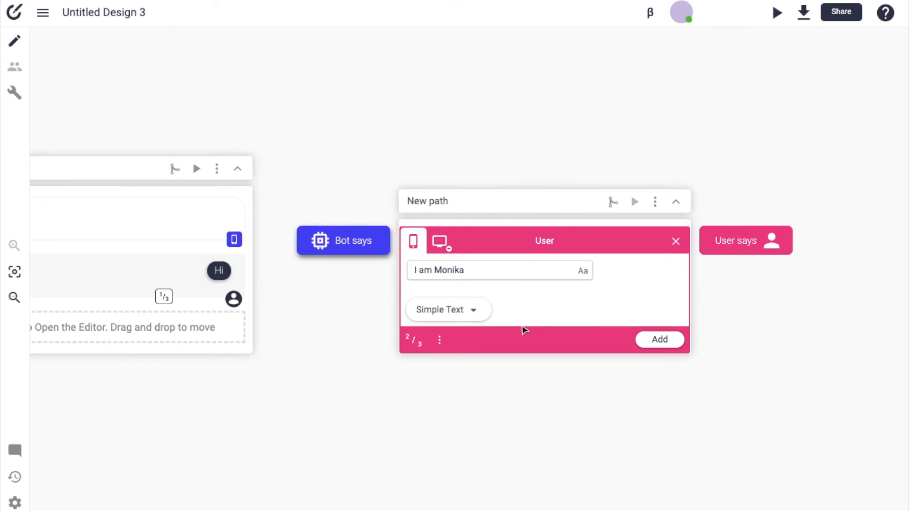
key(Up)
key(Up)
key(Up)
key(Up)
key(Up)
key(Up)
key(Up)
key(Up)
key(Up)
key(Up)
Add the user message with its utterances to the second path and close the message editor.
key(Return)
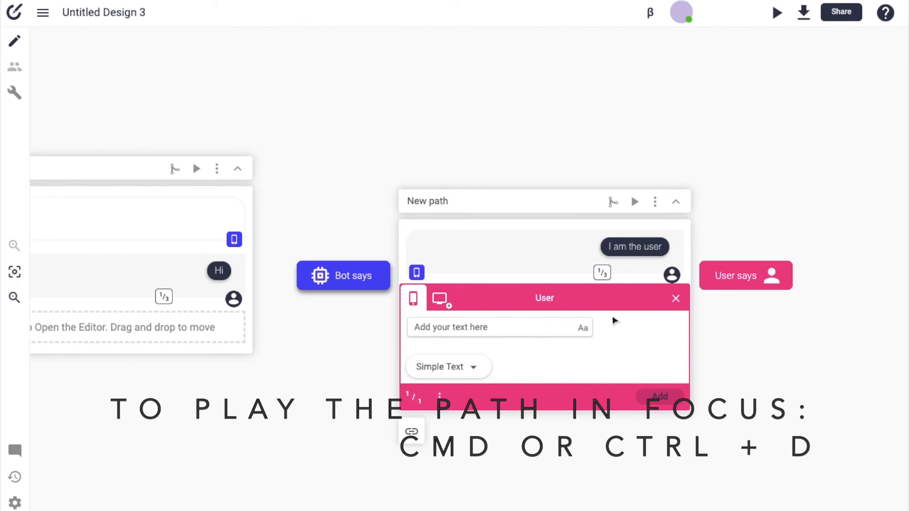
click(676, 299)
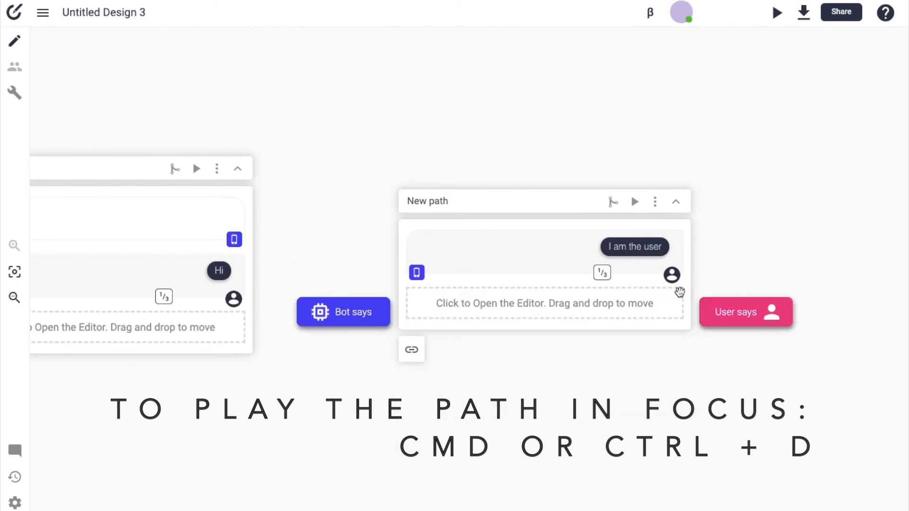
Play the second path in the phone preview, and exit the preview.
key(ctrl+d)
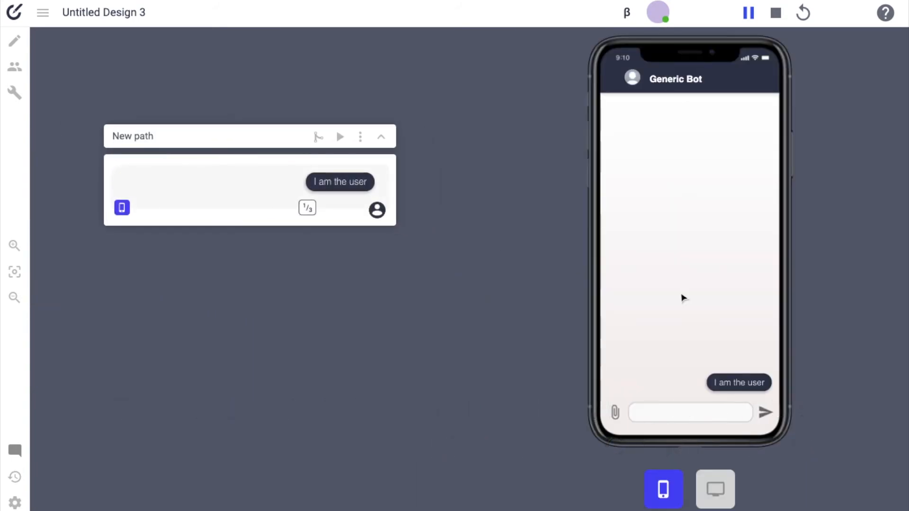
key(Escape)
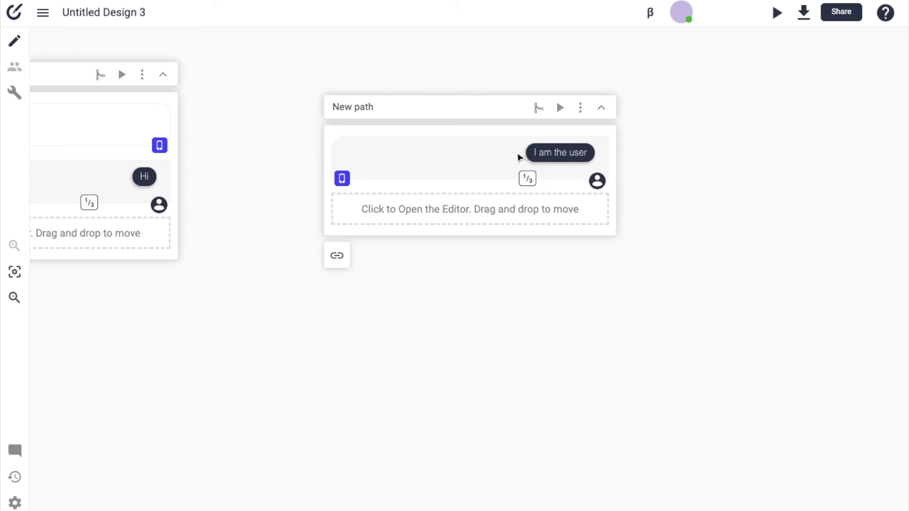
Bring the first path with the "Hello" and "Hi" messages into focus and play its preview.
scroll(272, 154, left, 2)
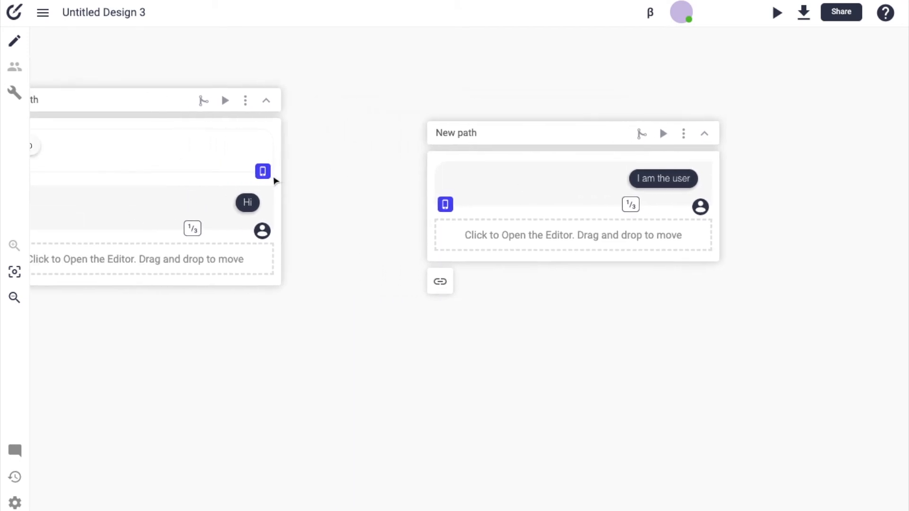
scroll(277, 183, left, 5)
scroll(277, 183, up, 1)
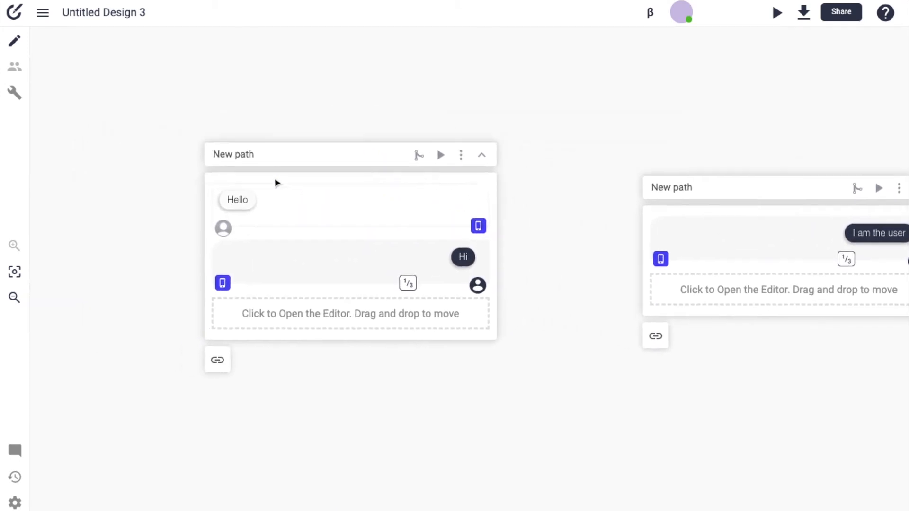
scroll(235, 244, left, 2)
scroll(236, 244, down, 1)
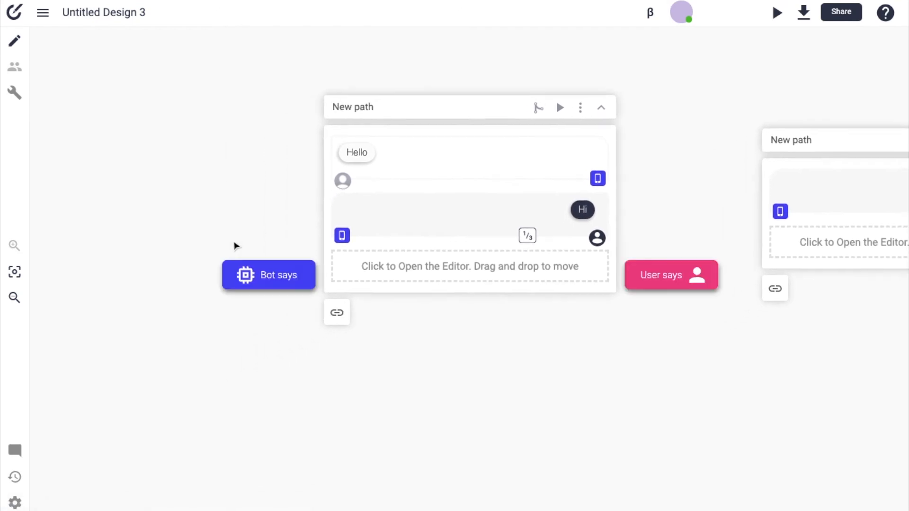
key(space)
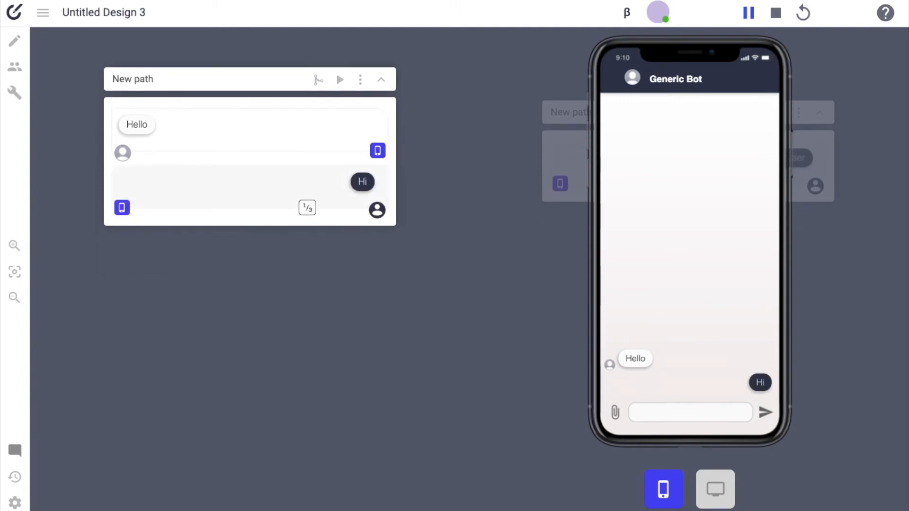
Exit the running preview, start the generic play for the whole design, and choose the path beginning with "Hello".
click(776, 12)
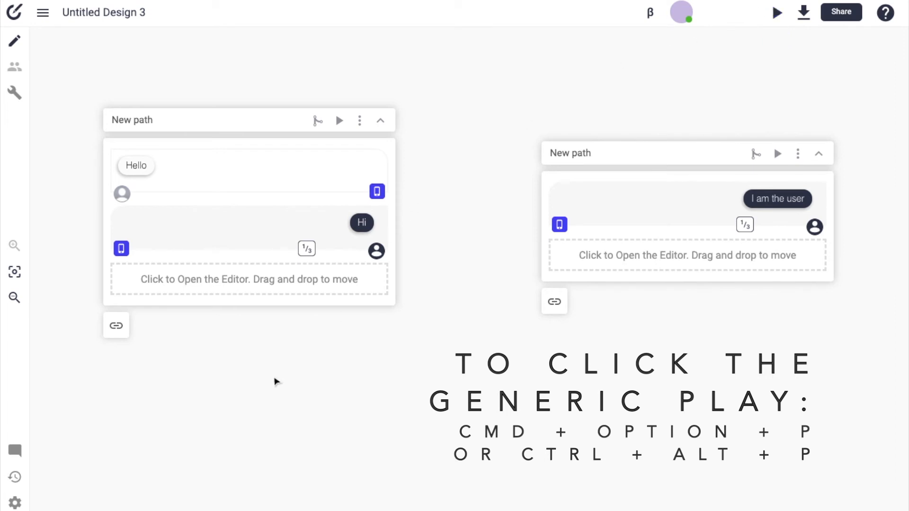
key(ctrl+alt+p)
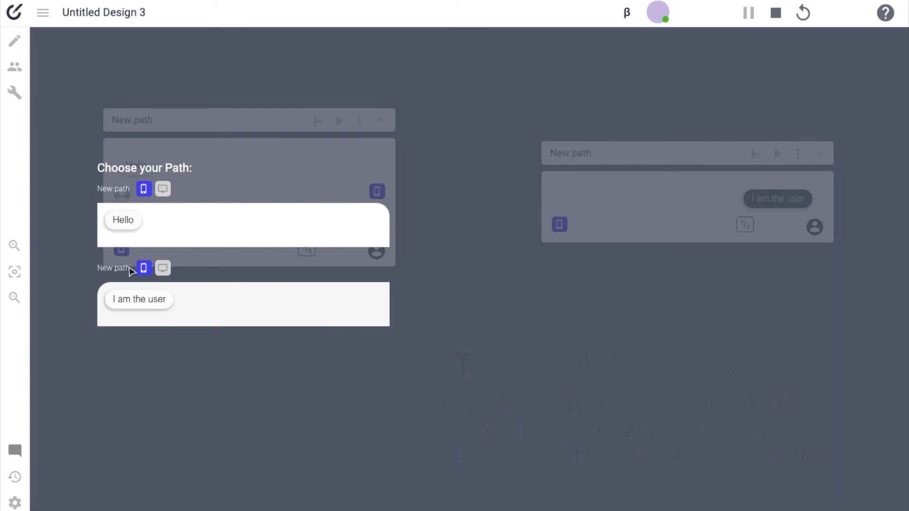
click(146, 232)
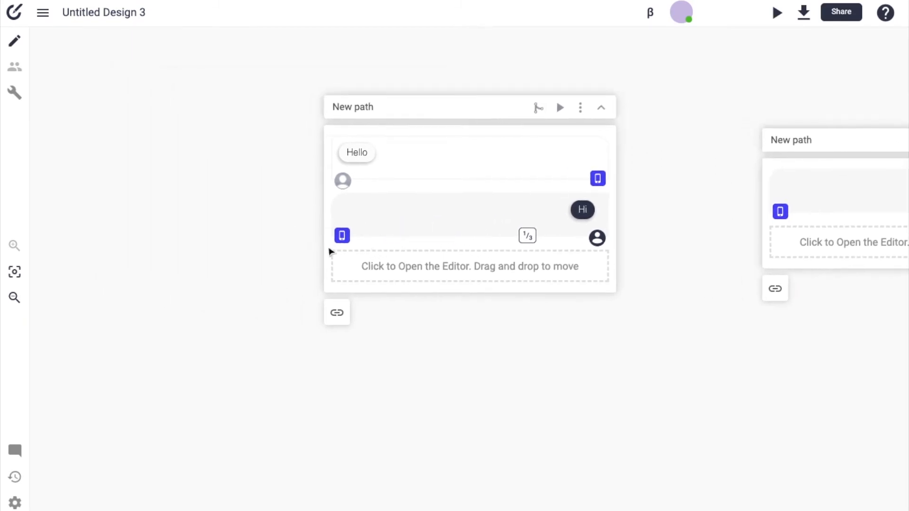
Switch the design to build mode to view its Dialogflow intents and entities, and return to design mode.
mouse_move(331, 251)
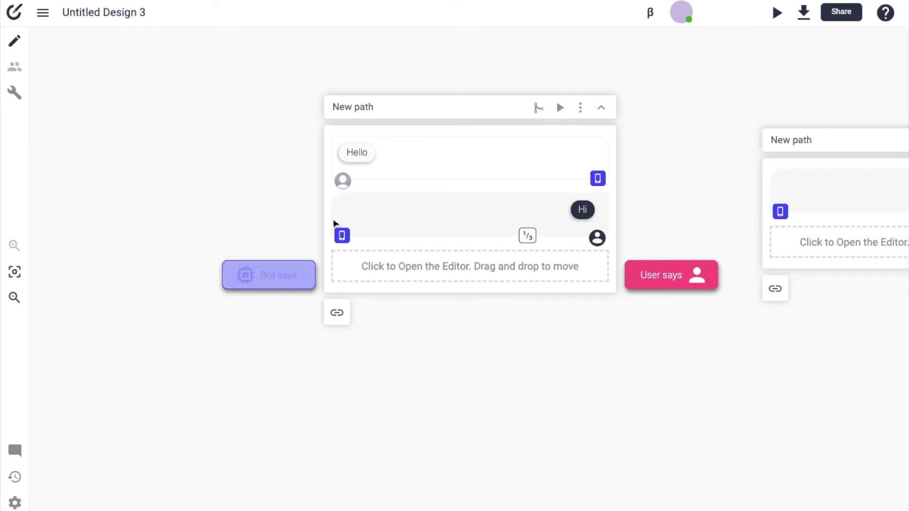
scroll(710, 174, right, 1)
scroll(710, 174, up, 1)
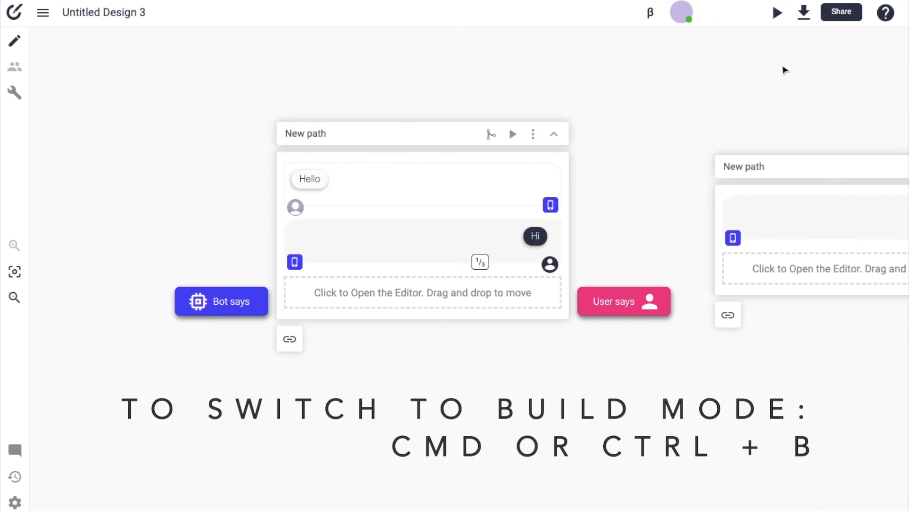
key(ctrl+b)
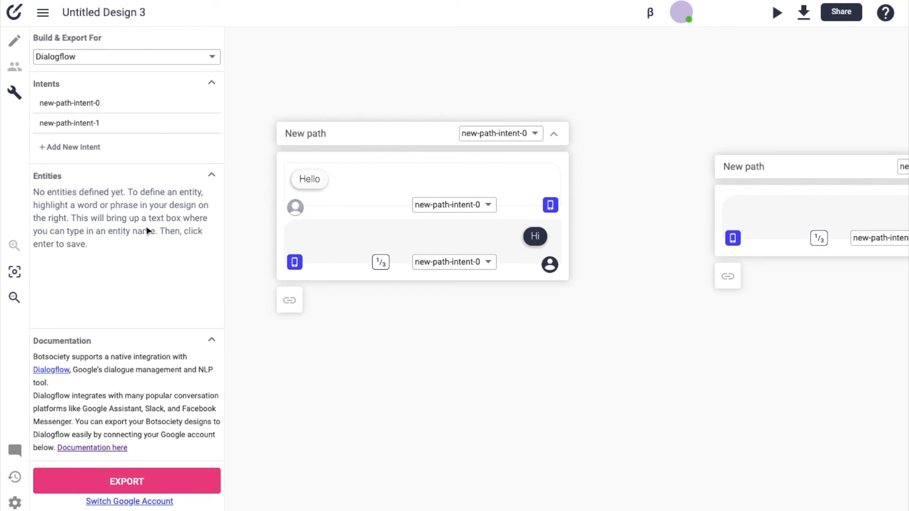
key(ctrl+b)
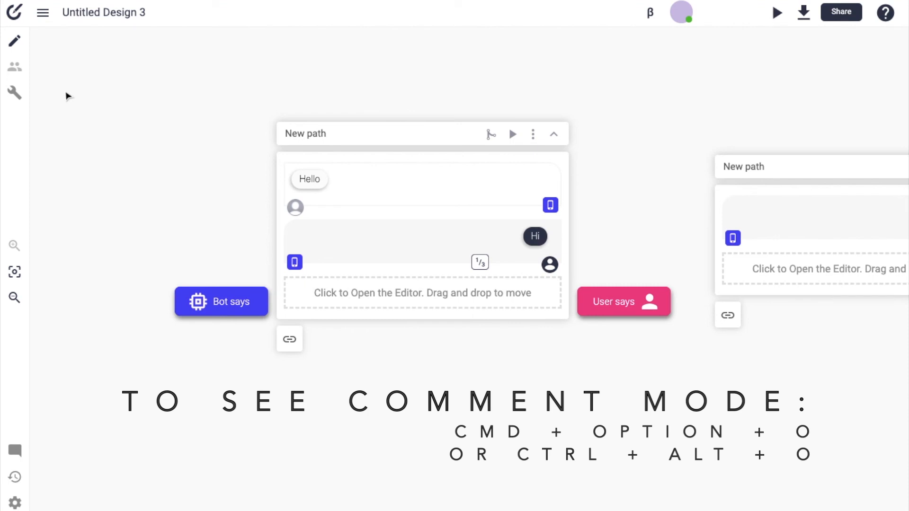
Turn on comment mode, post "comment 1" beside the "Hi" message of the first path, and leave comment mode.
key(ctrl+alt+o)
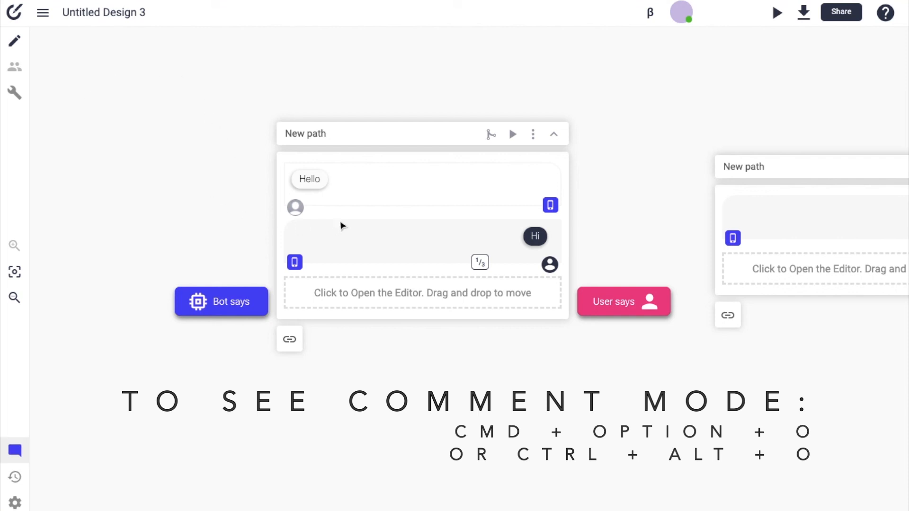
mouse_move(347, 236)
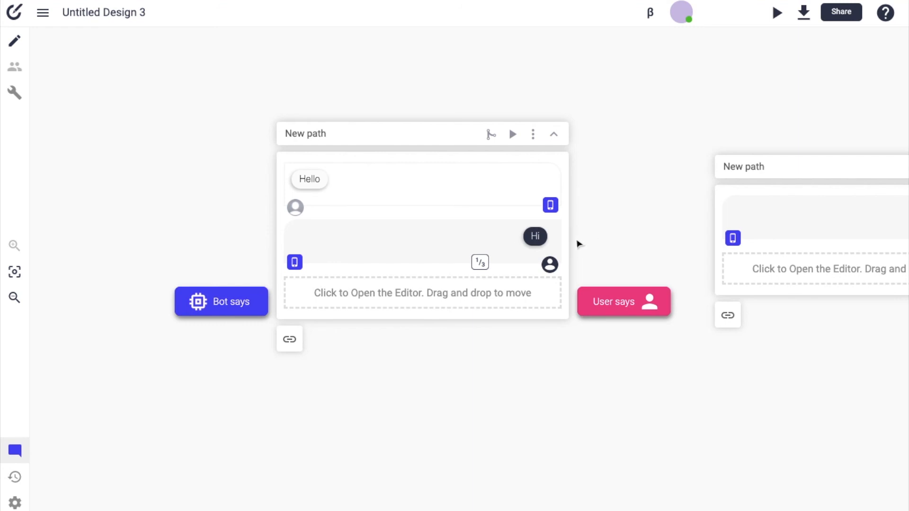
click(576, 245)
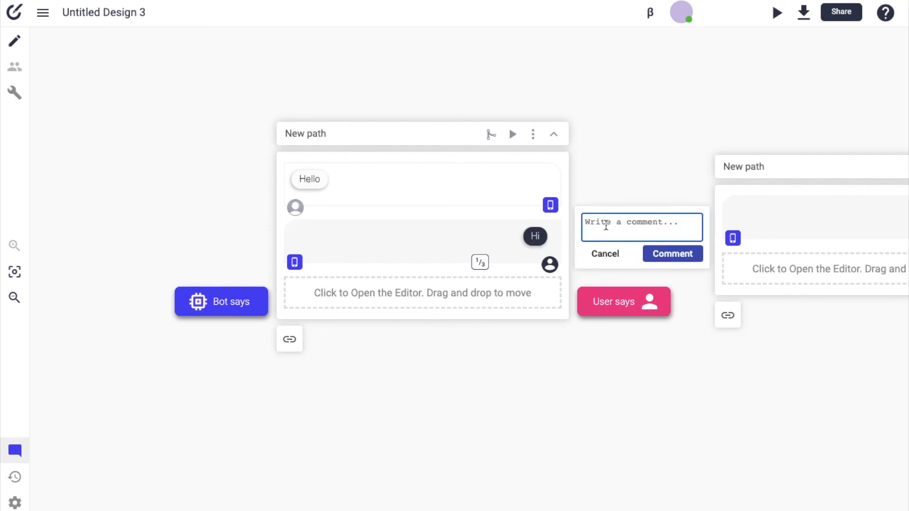
text(comment 1)
key(Return)
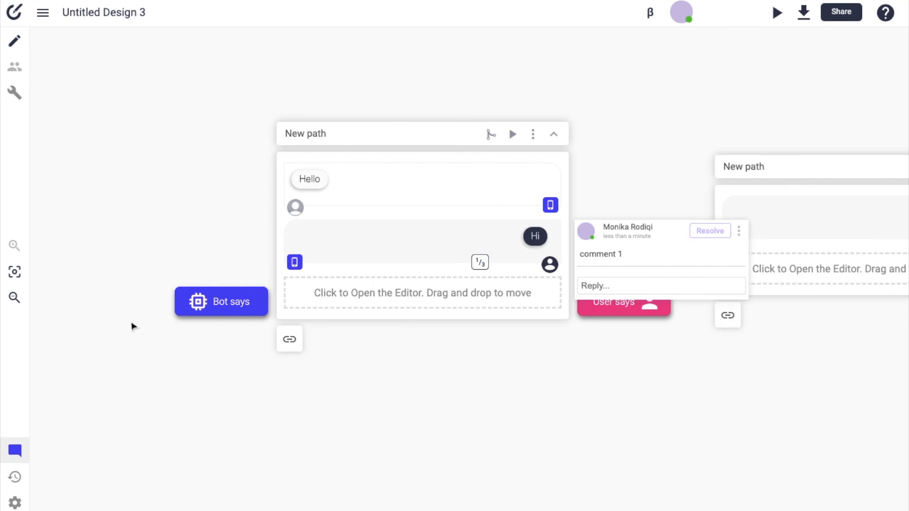
click(55, 445)
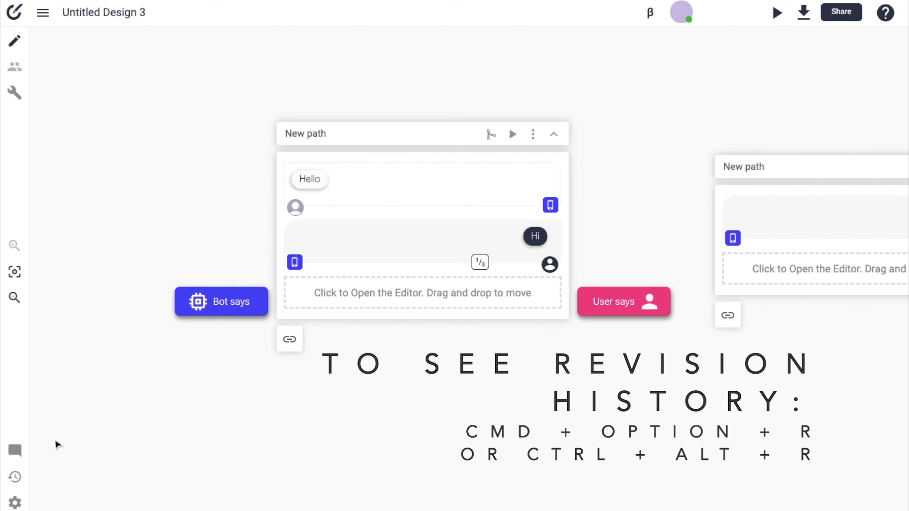
Open the design's revision history and close it again.
key(ctrl+alt+r)
key(ctrl+alt+r)
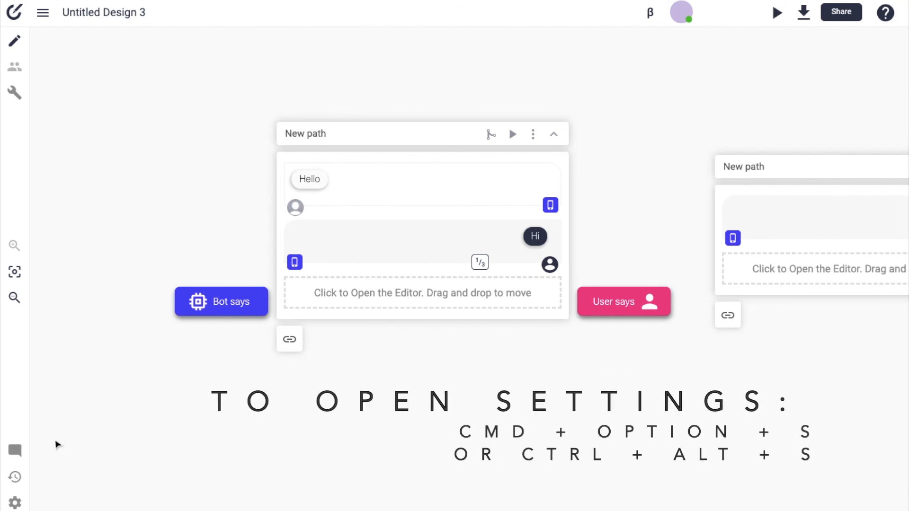
Open the Design Settings to view the bot, user, color and language options, and close them without changes.
key(ctrl+alt+s)
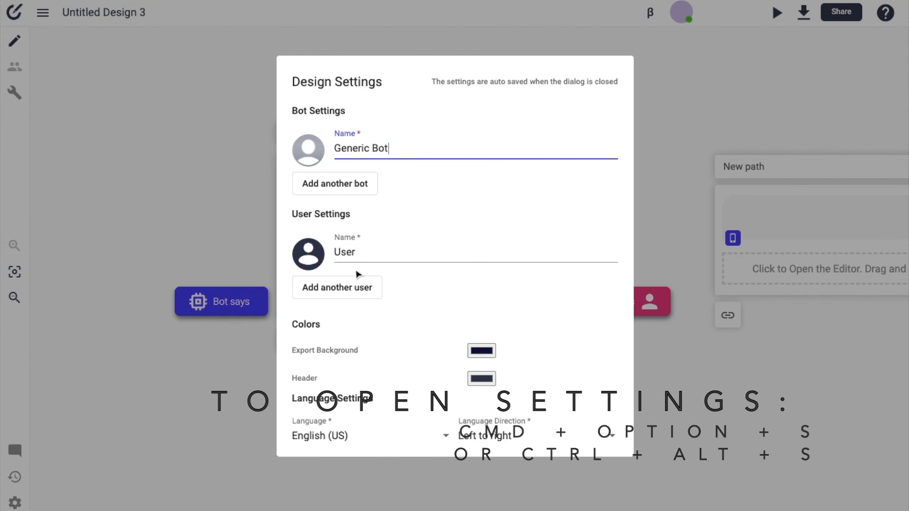
scroll(356, 273, up, 1)
click(772, 138)
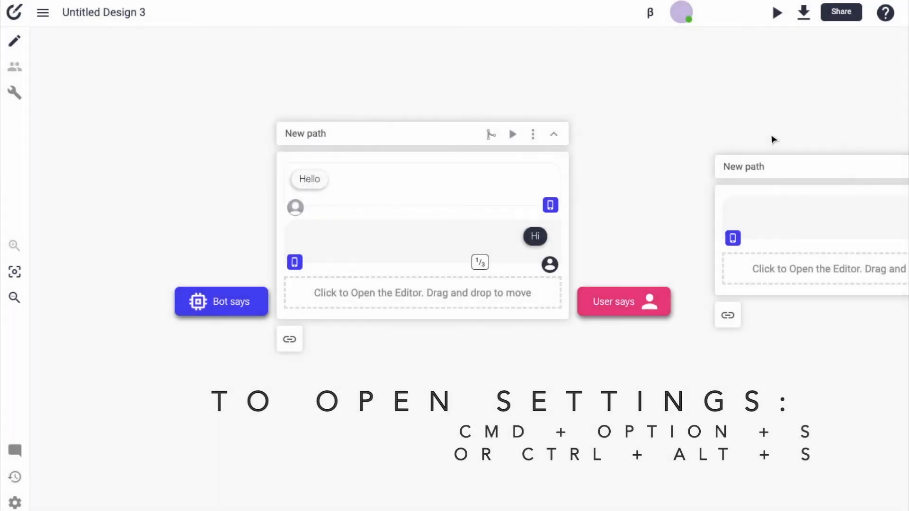